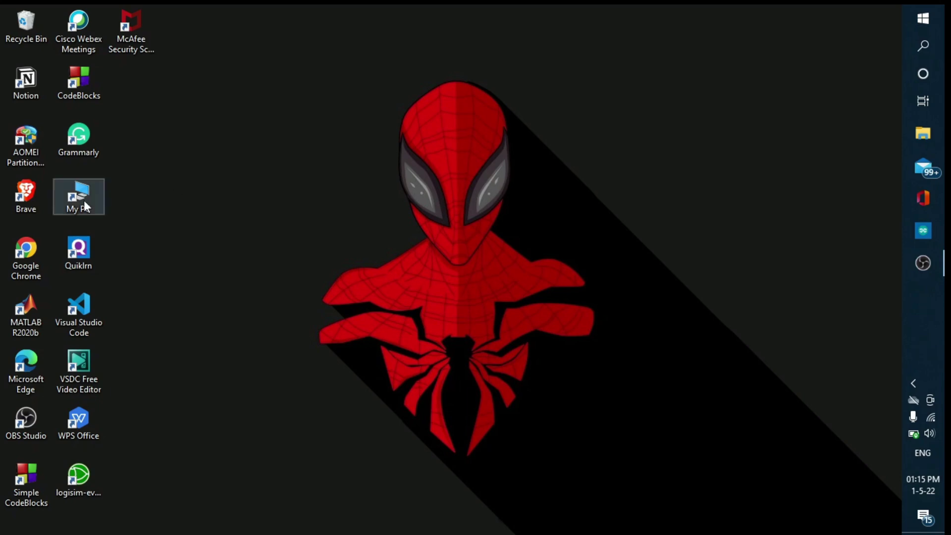
click(83, 201)
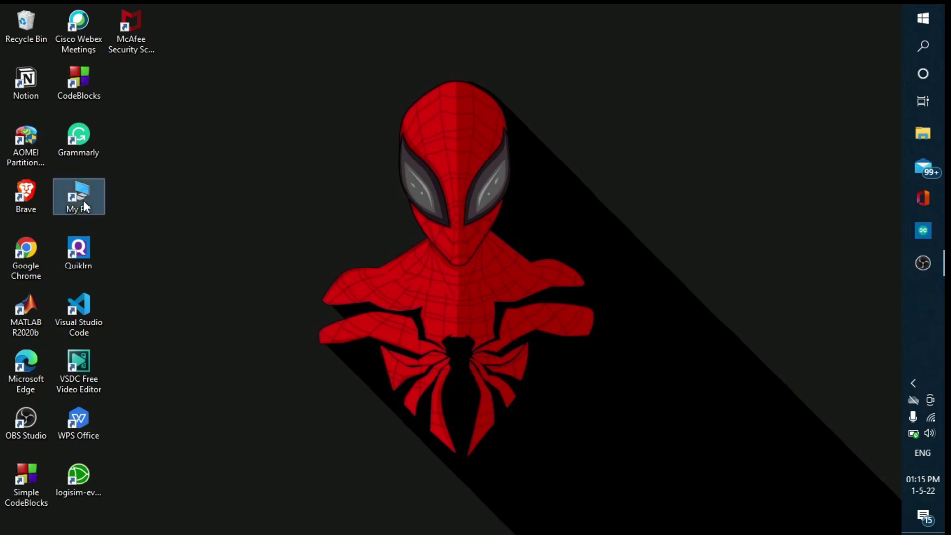
right_click(83, 200)
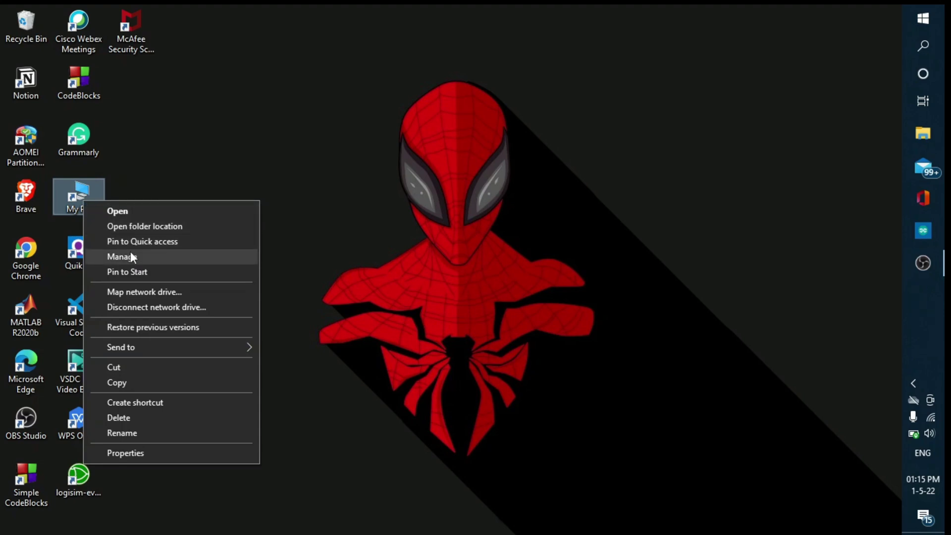
click(149, 257)
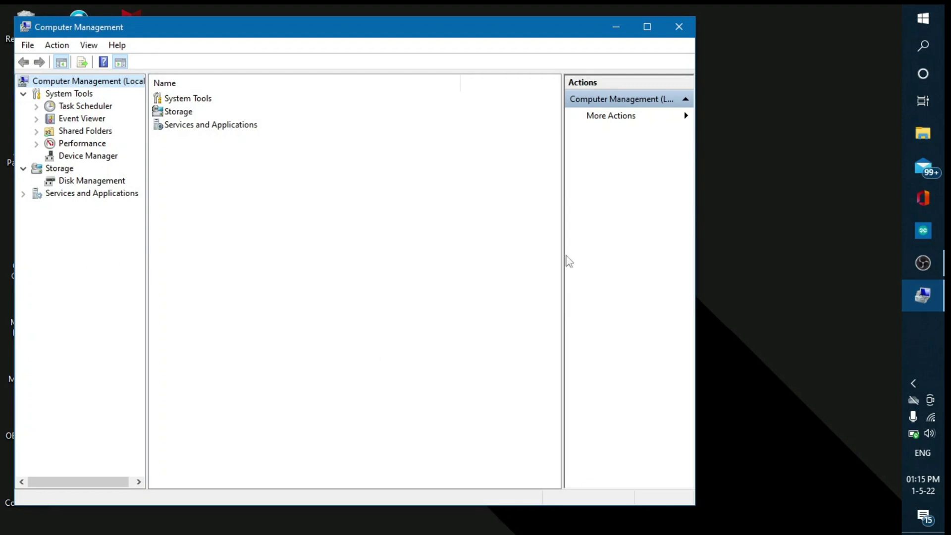
click(691, 26)
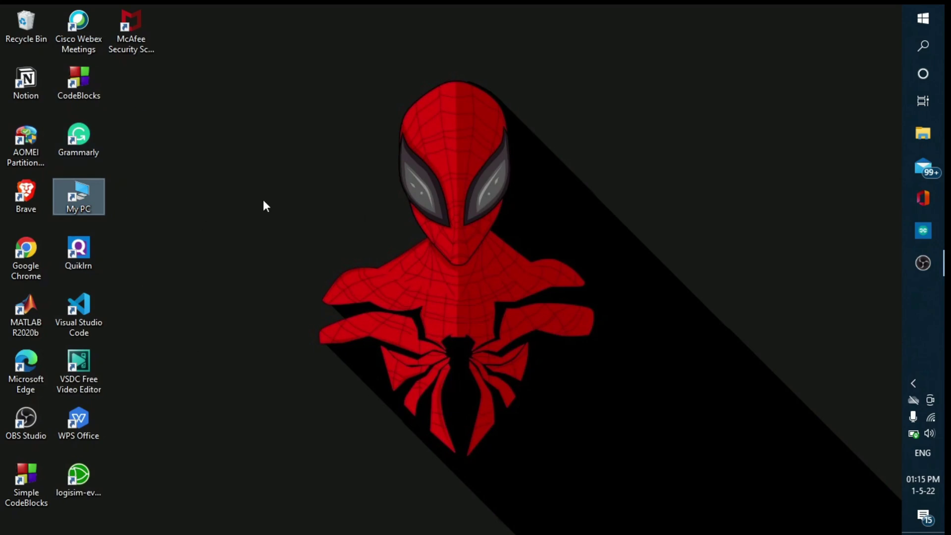
right_click(320, 184)
click(349, 226)
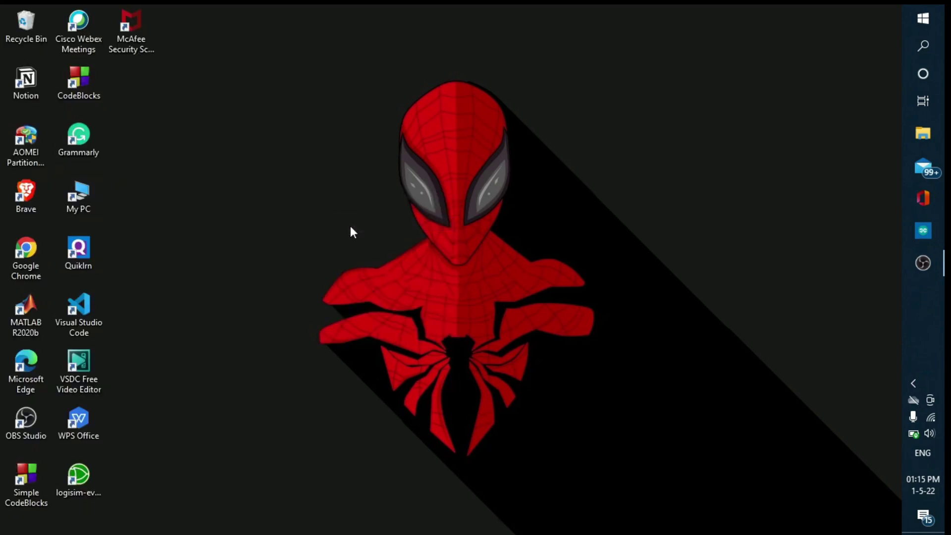
Open Computer Management for This PC from File Explorer, maximize it and show Disk Management
click(918, 135)
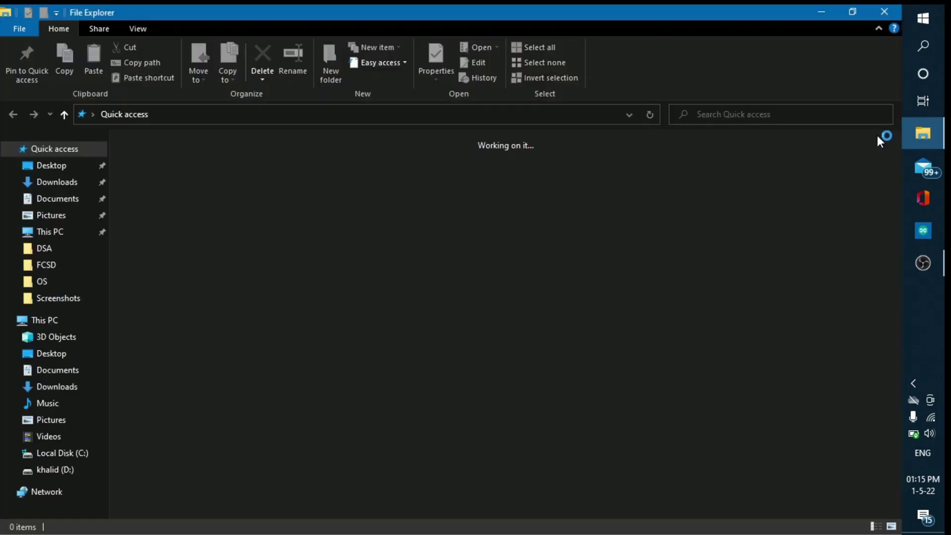
click(72, 322)
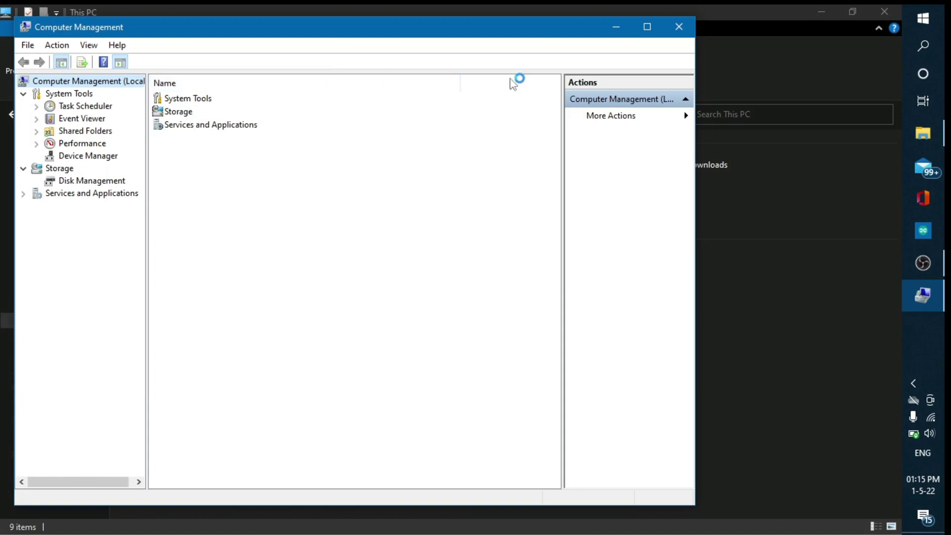
click(647, 28)
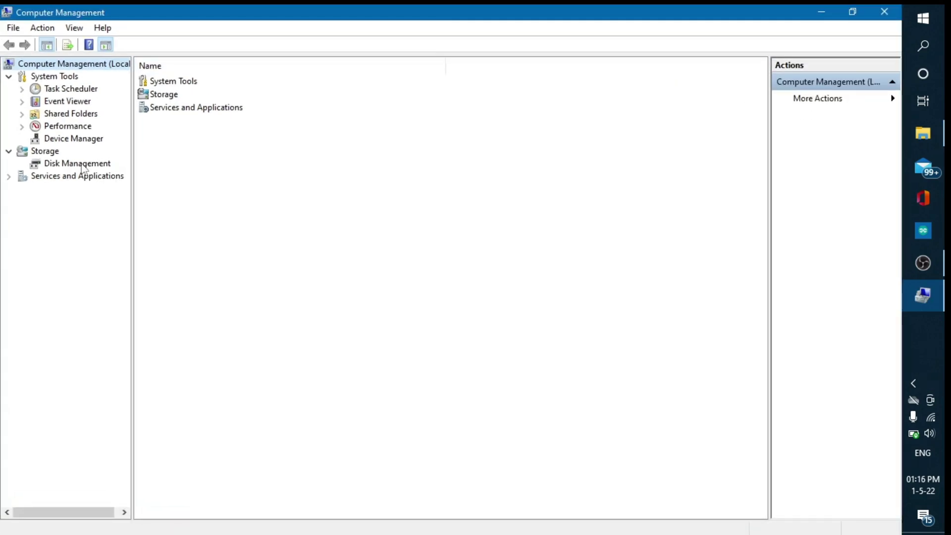
click(83, 166)
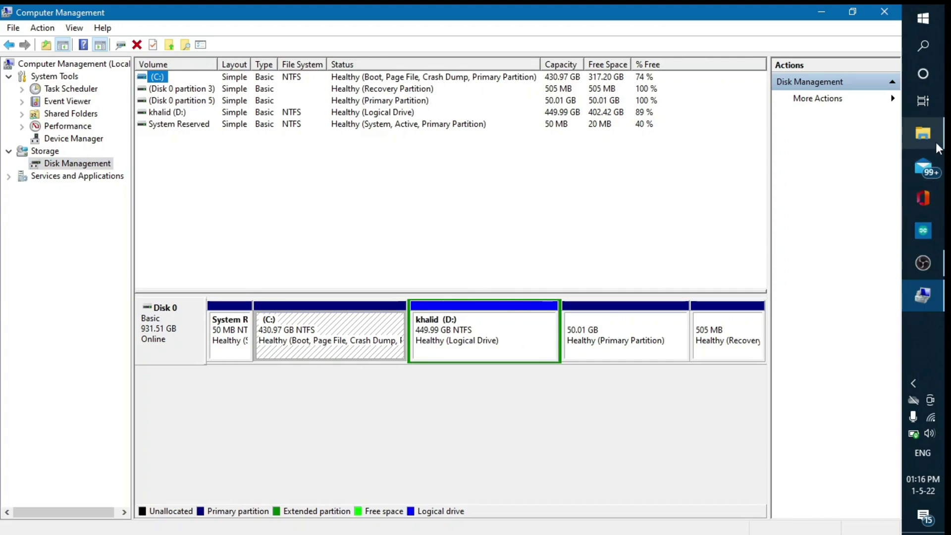
Check the existing drives in File Explorer, and shrink the D: volume by 1024 MB in Disk Management
click(924, 135)
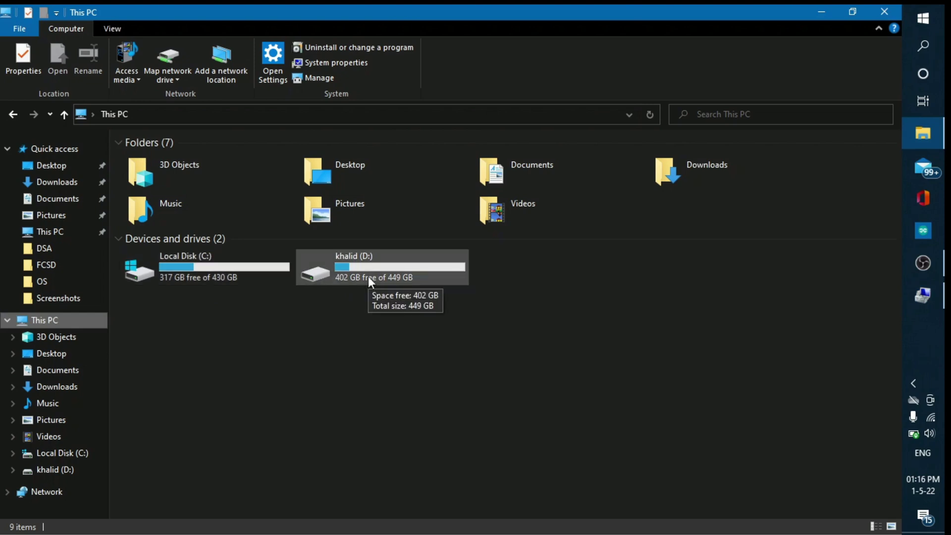
click(919, 291)
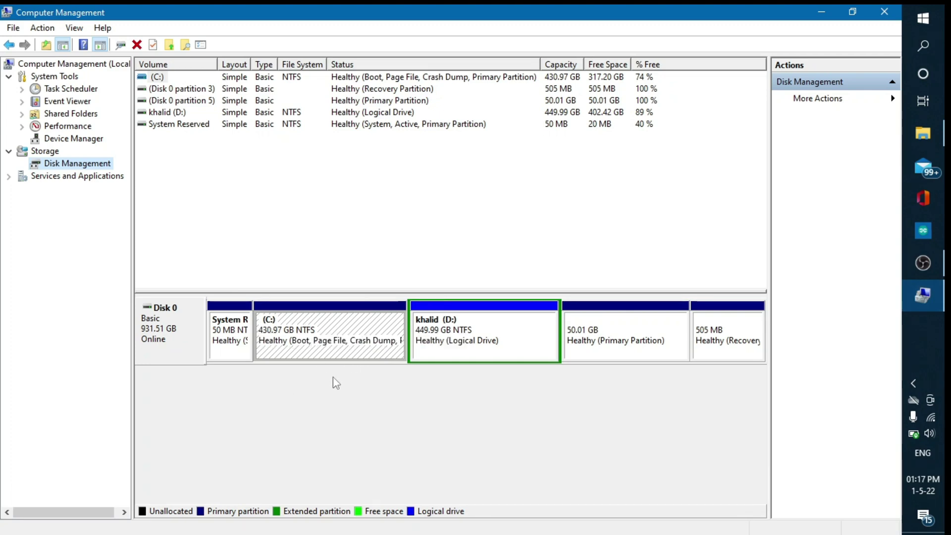
right_click(482, 338)
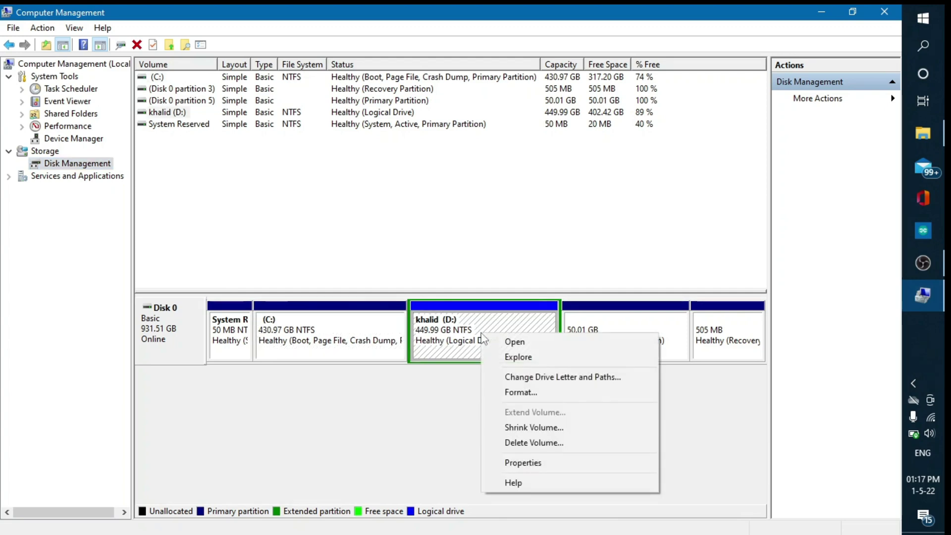
click(534, 428)
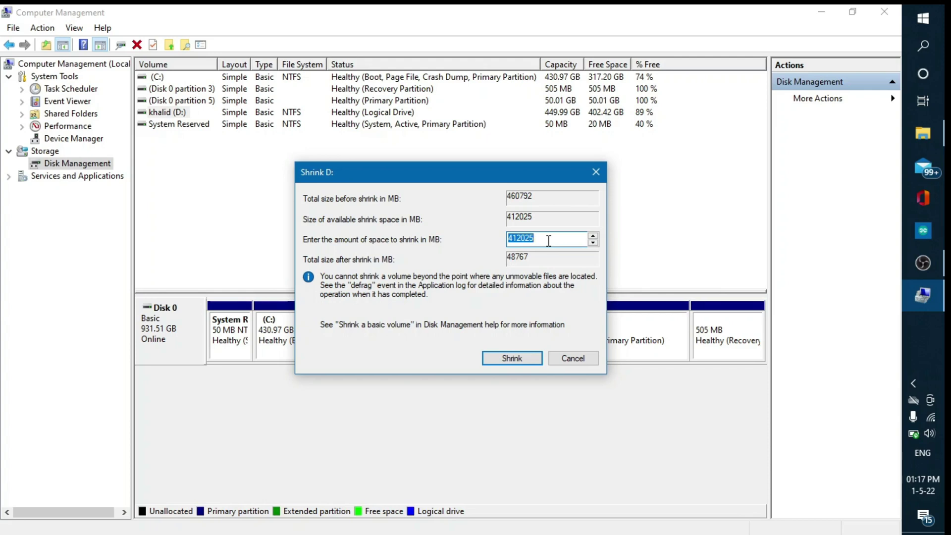
text(1024)
click(521, 360)
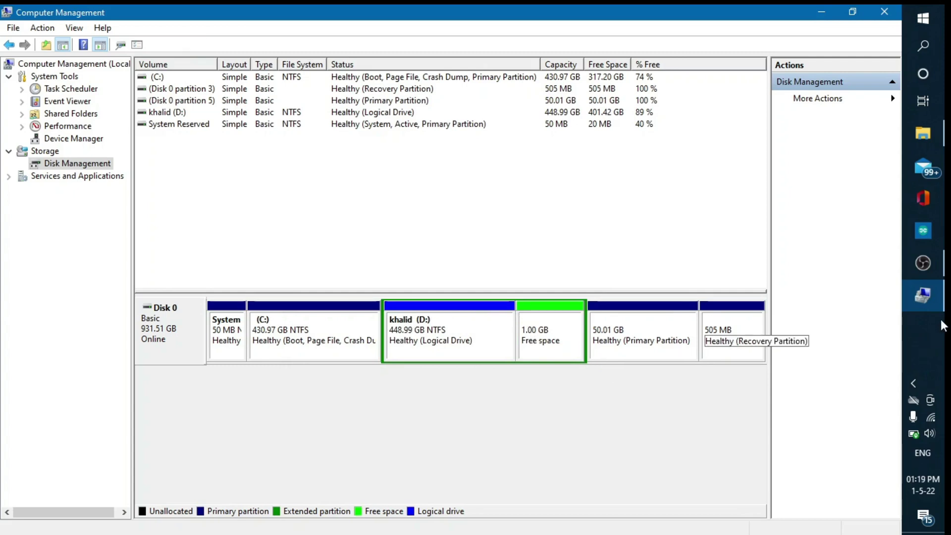
Check the drives in File Explorer, and start a new simple volume of 1023 MB in Disk 0's free space
click(931, 137)
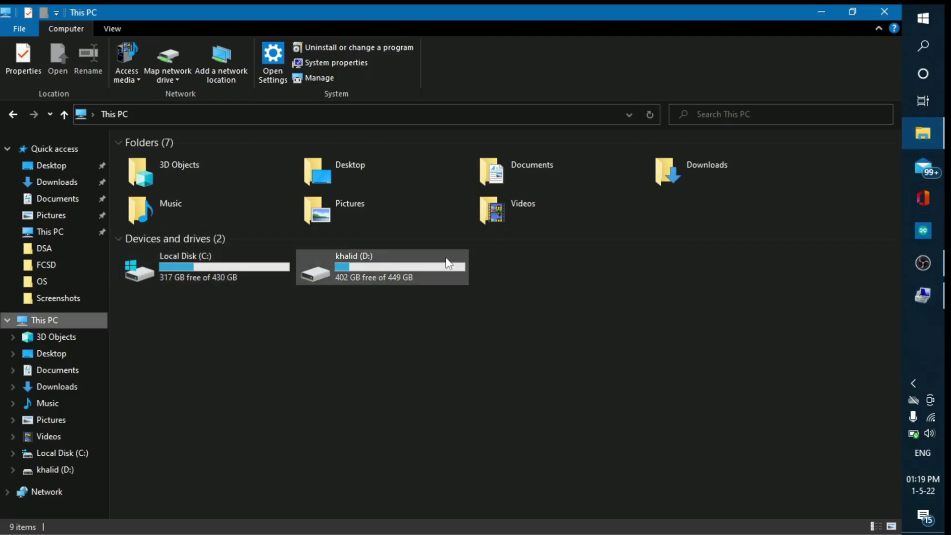
click(923, 304)
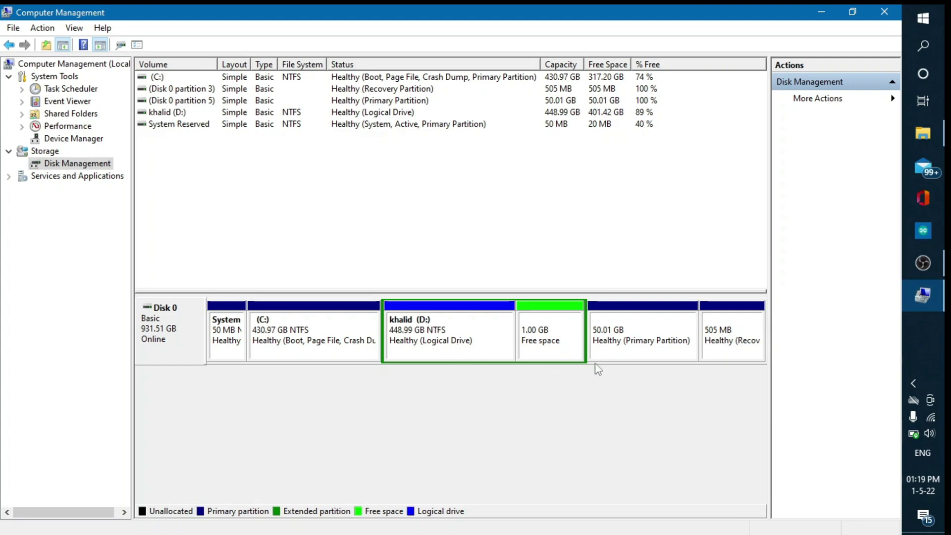
click(556, 337)
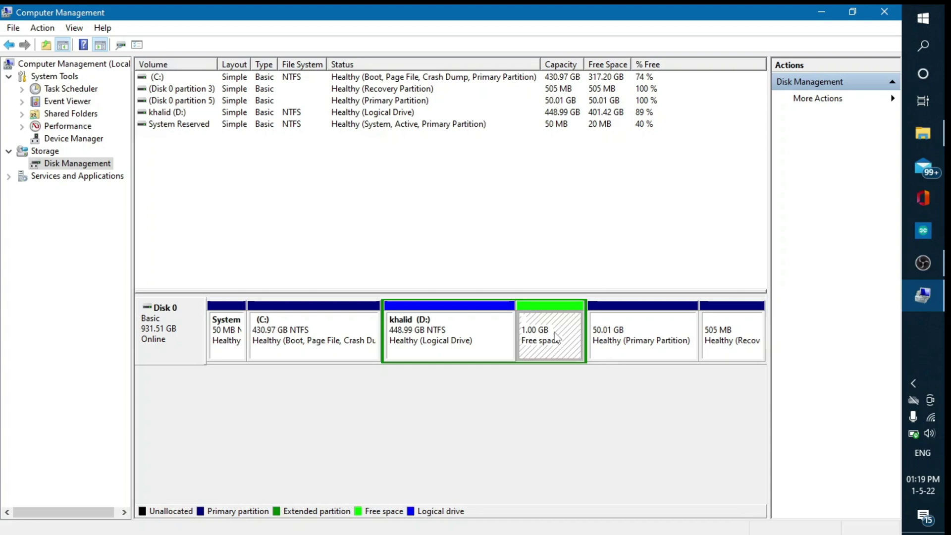
right_click(556, 338)
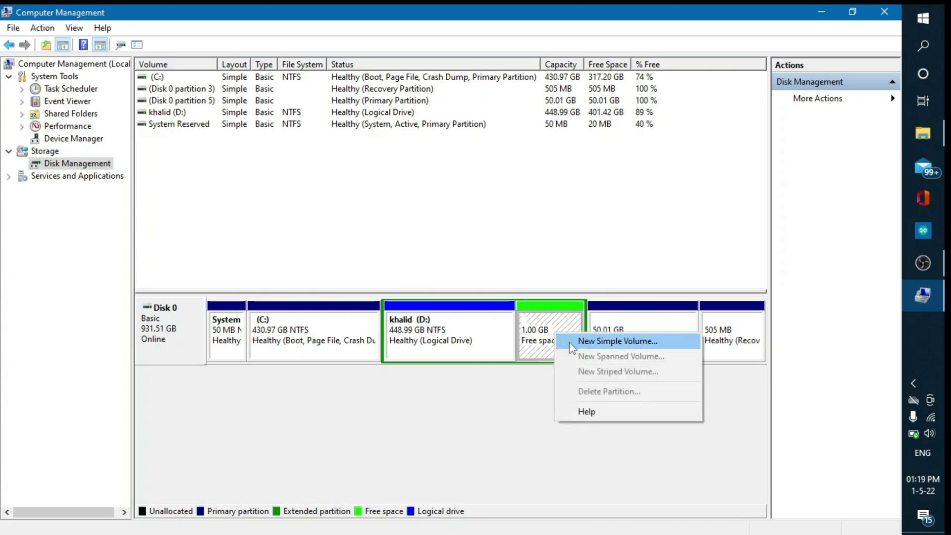
click(571, 344)
click(403, 326)
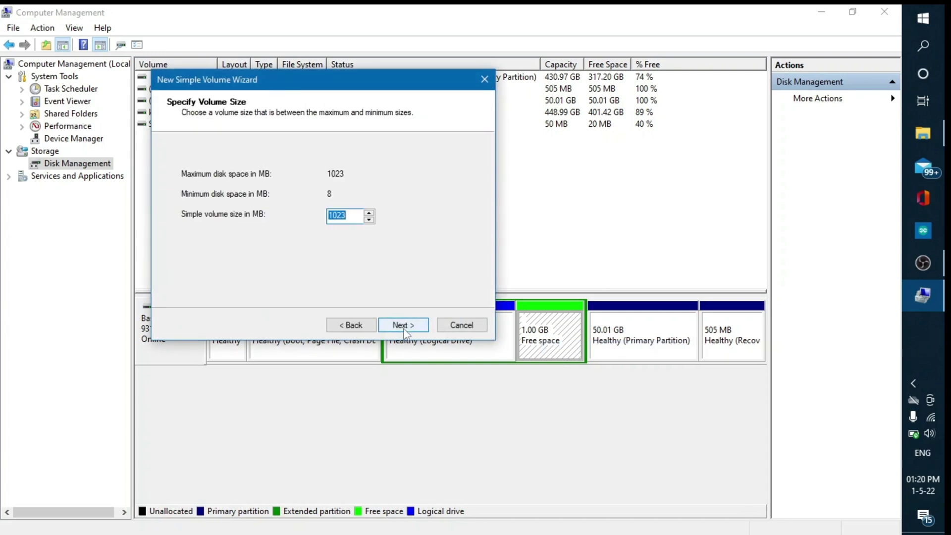
click(405, 330)
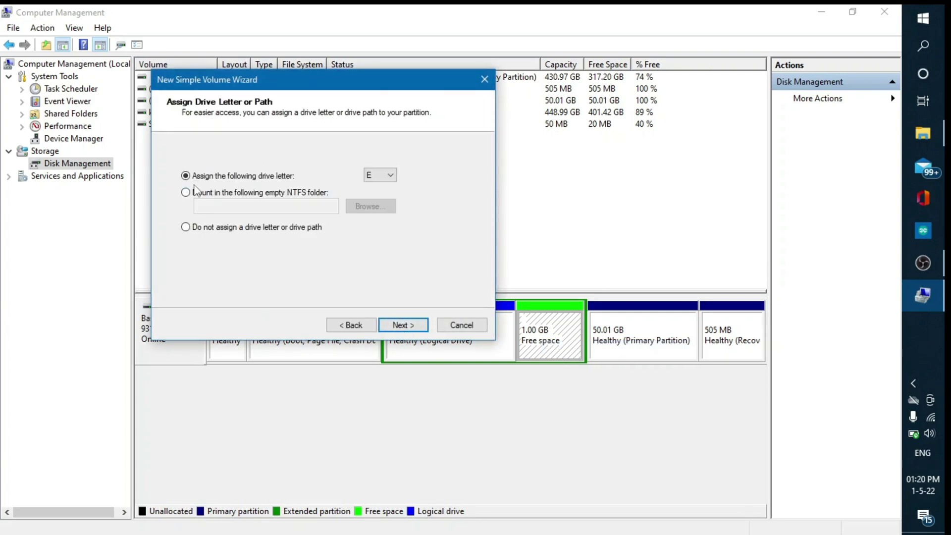
Check the drive letters in use in File Explorer, and assign drive letter K to the new volume
click(390, 176)
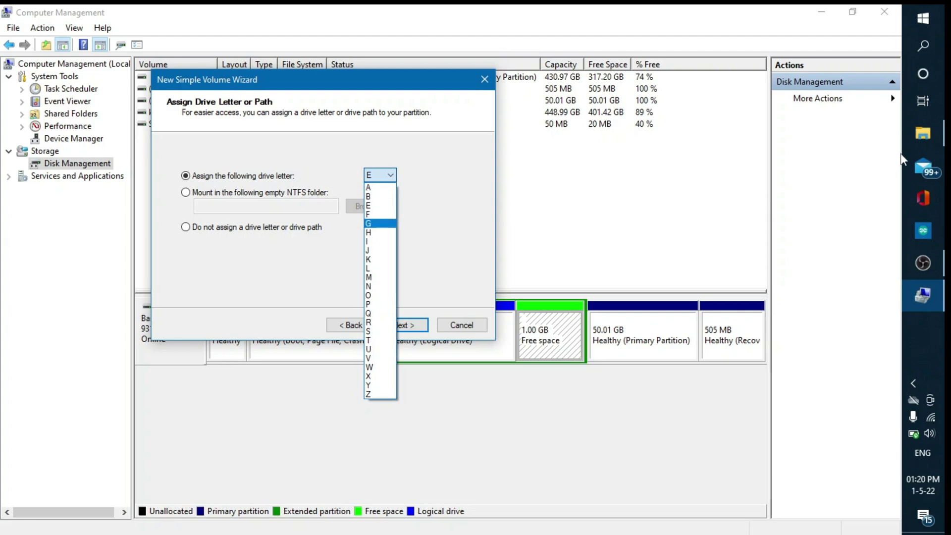
click(923, 134)
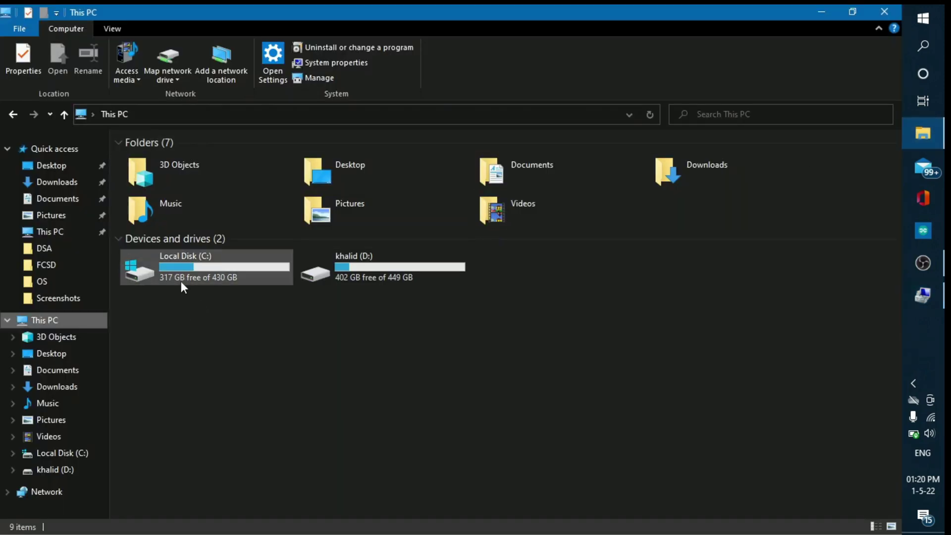
click(923, 296)
click(379, 175)
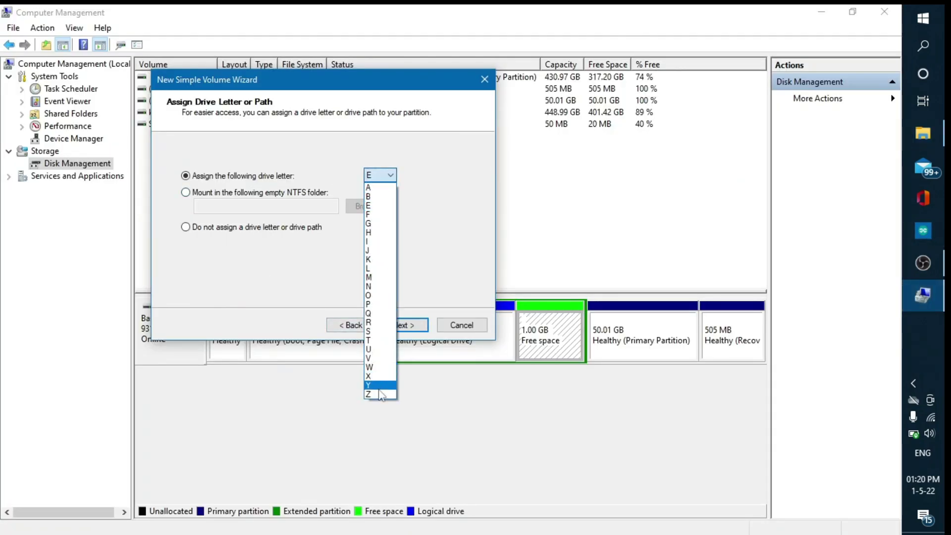
click(376, 259)
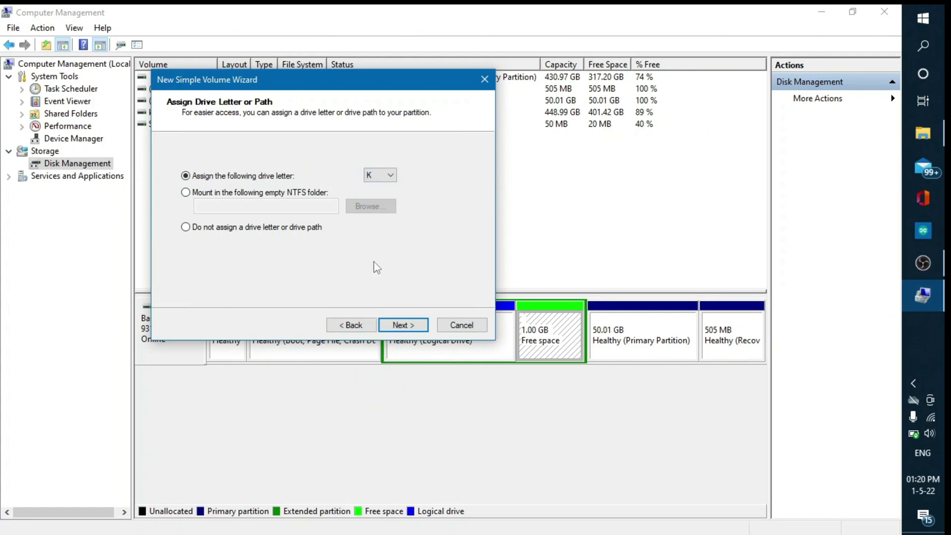
click(416, 325)
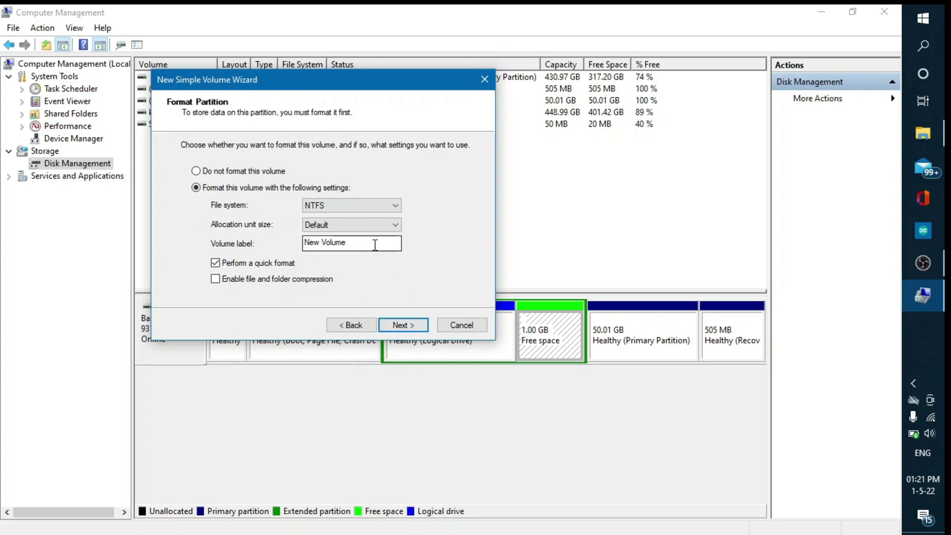
Replace the new partition's volume label with the owner's first name
click(358, 244)
key(BackSpace)
key(BackSpace)
key(BackSpace)
key(BackSpace)
key(BackSpace)
key(BackSpace)
key(BackSpace)
key(BackSpace)
key(BackSpace)
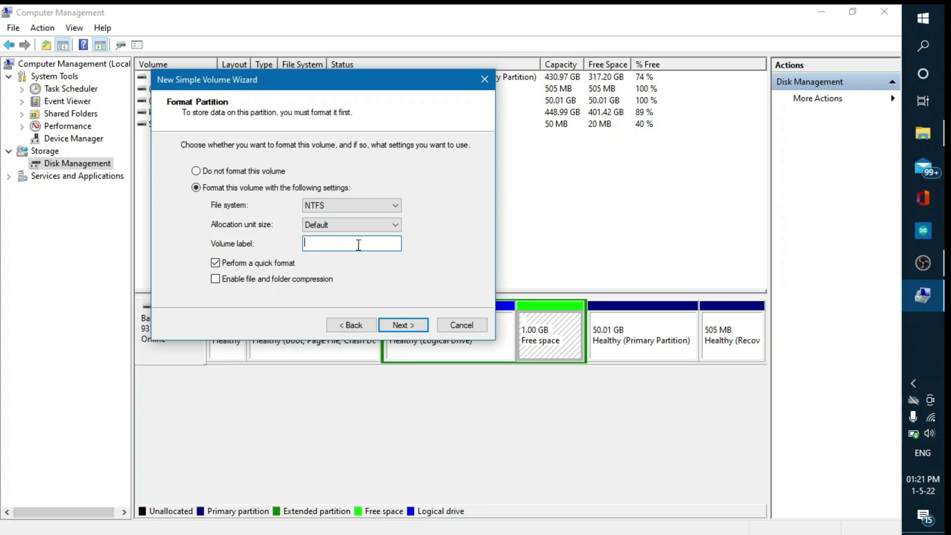
text(Khalid)
Accept the NTFS quick-format settings, create the volume, and view the drives under This PC in File Explorer
click(401, 326)
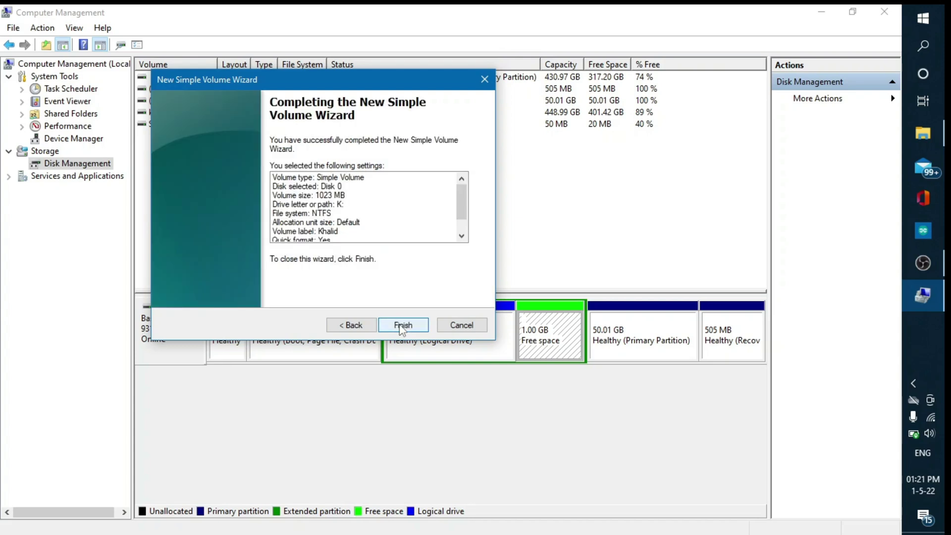
click(402, 325)
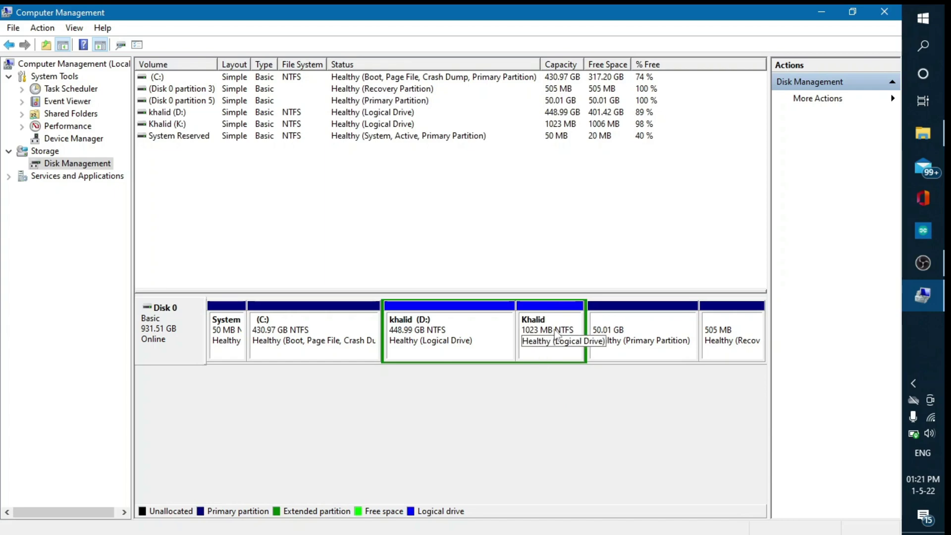
click(934, 141)
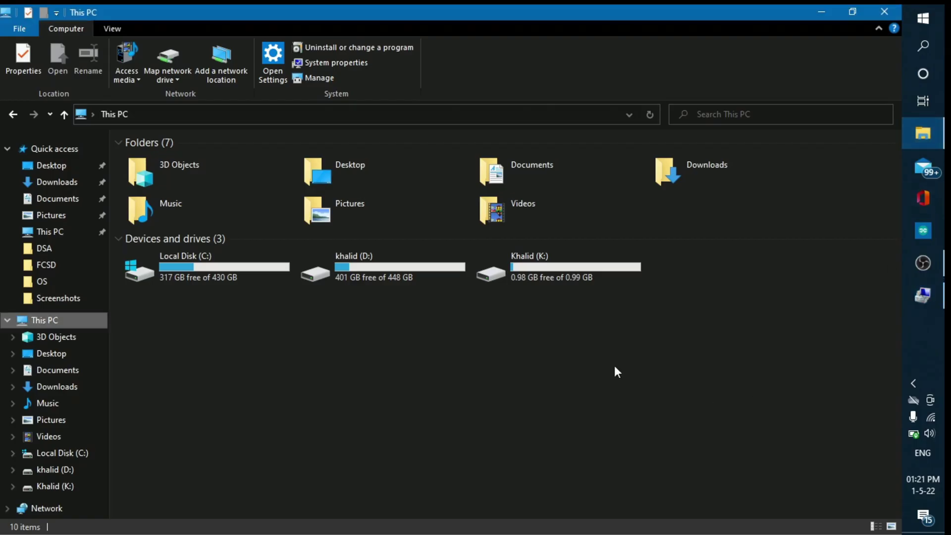